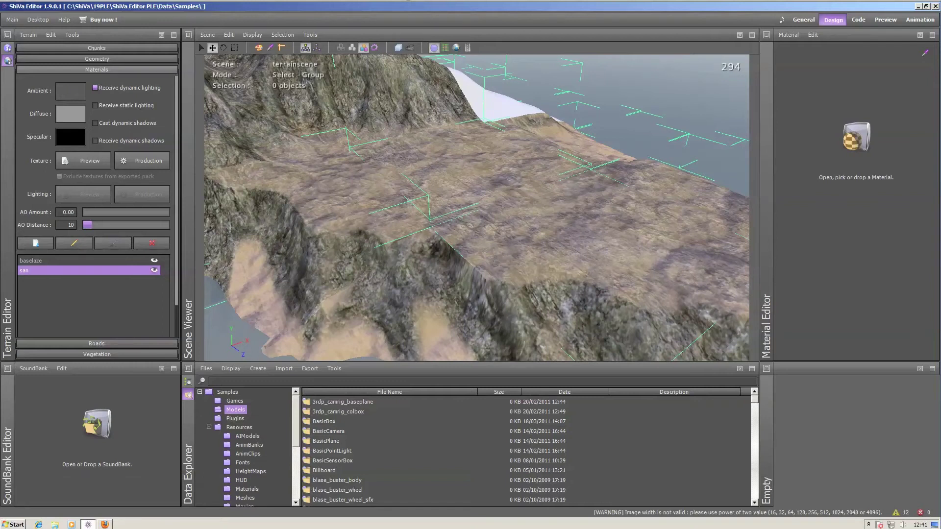
Step: Start a new Grass vegetation layer for the terrain
{"action": "mouse_move", "coordinate": [510, 220]}
{"action": "left_mouse_down", "text": "alt"}
{"action": "mouse_move", "coordinate": [409, 185]}
{"action": "mouse_move", "coordinate": [512, 211]}
{"action": "mouse_move", "coordinate": [524, 225]}
{"action": "left_mouse_up", "text": "alt"}
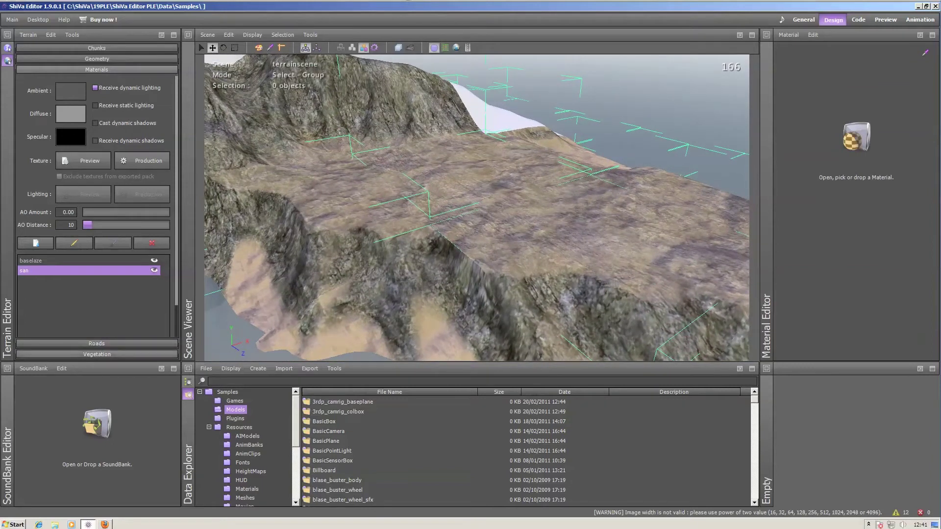
{"action": "left_click", "coordinate": [96, 354]}
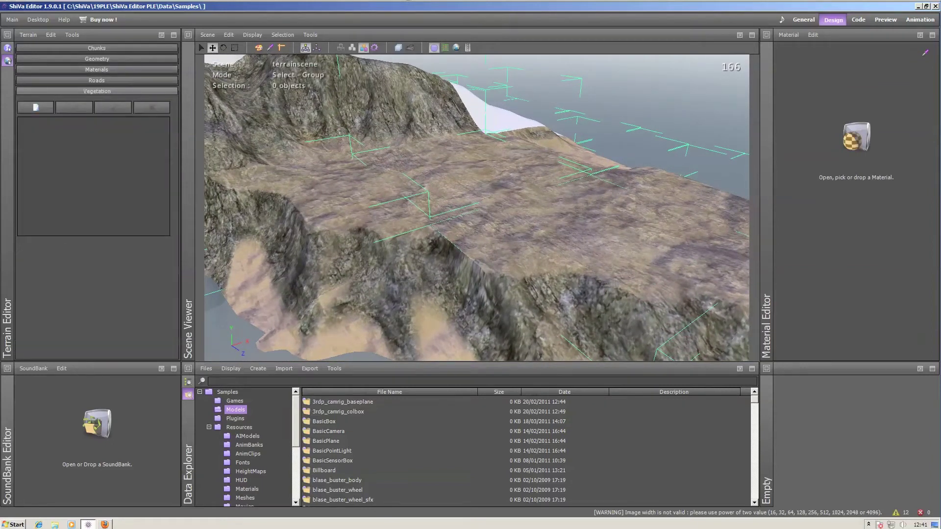
{"action": "left_click", "coordinate": [35, 107]}
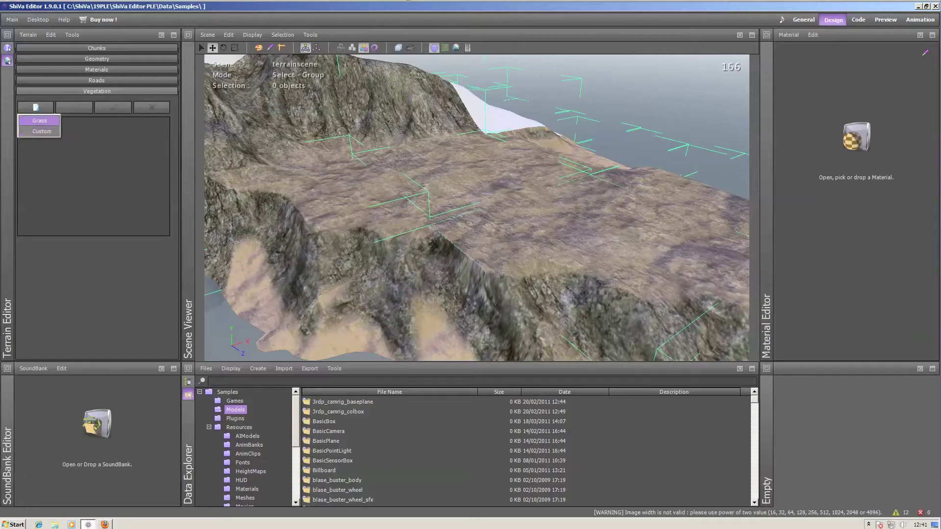
{"action": "left_click", "coordinate": [39, 121]}
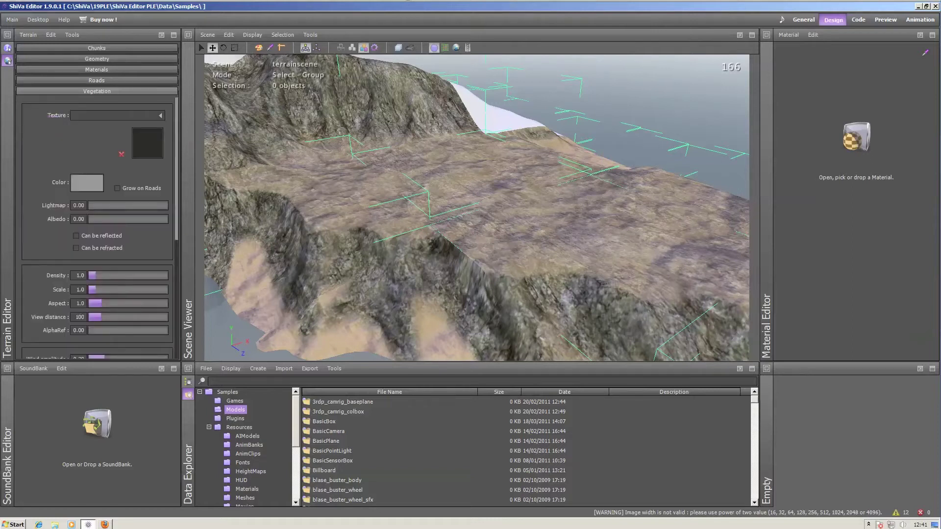
Step: Set the grass layer's texture to grassWalpha
{"action": "left_click", "coordinate": [160, 116]}
{"action": "left_click", "coordinate": [147, 123]}
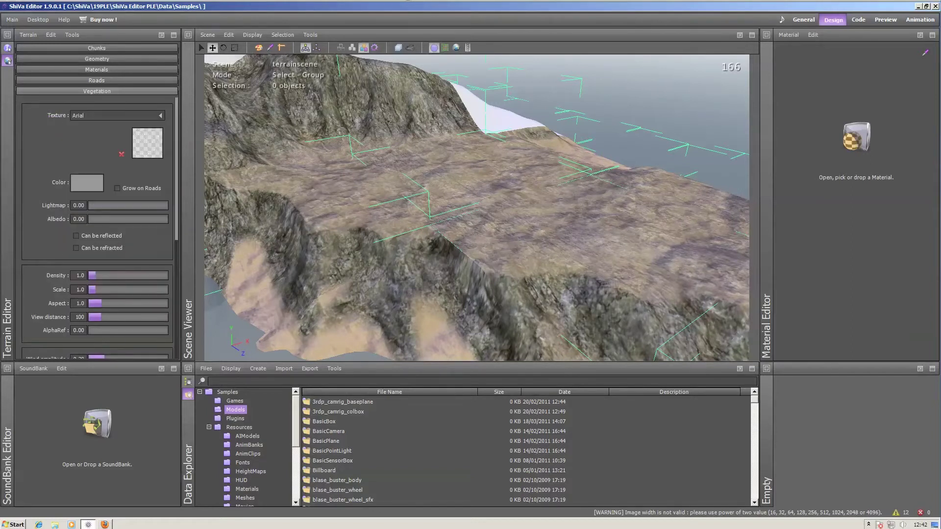
{"action": "left_click", "coordinate": [160, 116]}
{"action": "scroll", "coordinate": [147, 174], "scroll_direction": "down", "scroll_amount": 9}
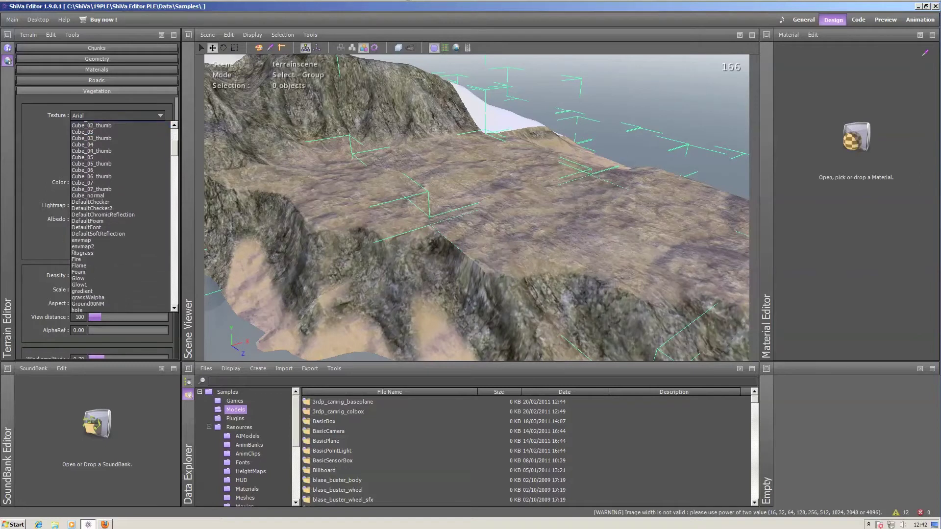
{"action": "scroll", "coordinate": [147, 174], "scroll_direction": "down", "scroll_amount": 9}
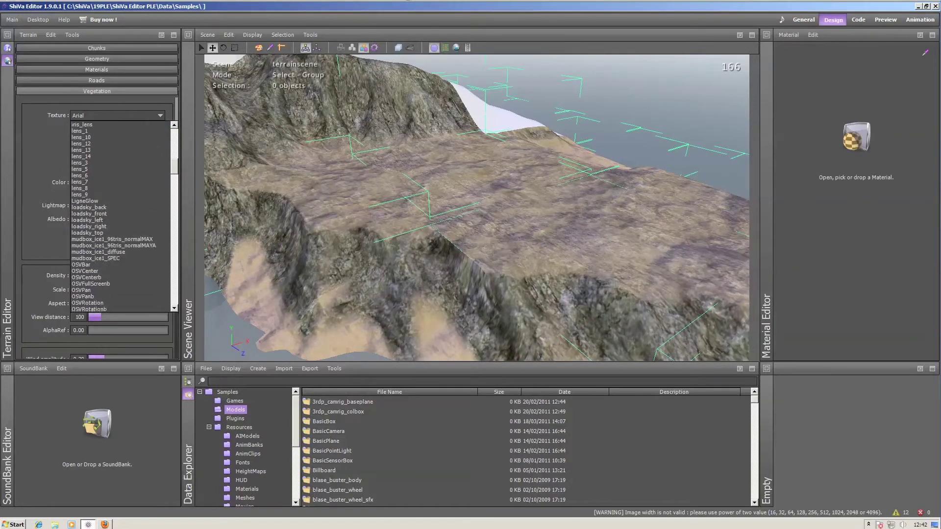
{"action": "left_click", "coordinate": [88, 257]}
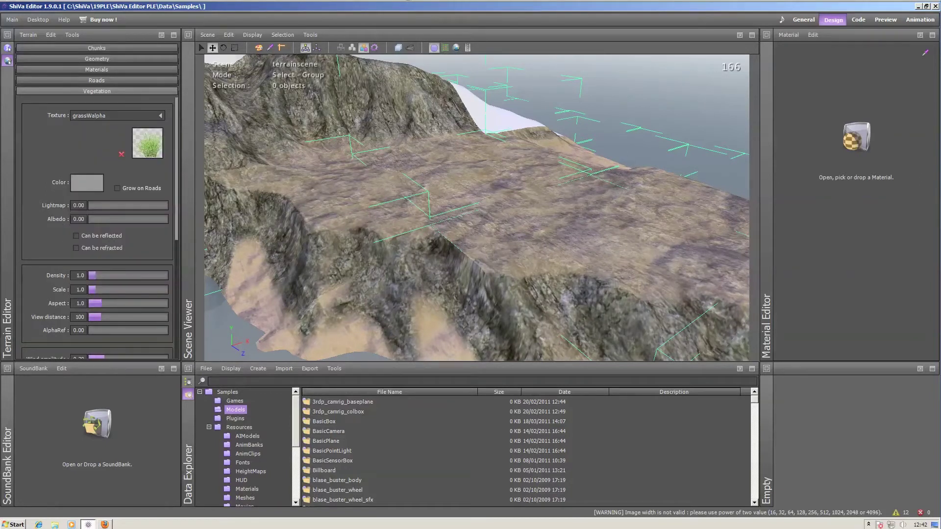
Step: Set the grass layer's color to a medium green
{"action": "left_click", "coordinate": [87, 183]}
{"action": "left_click", "coordinate": [529, 333]}
{"action": "left_click", "coordinate": [87, 183]}
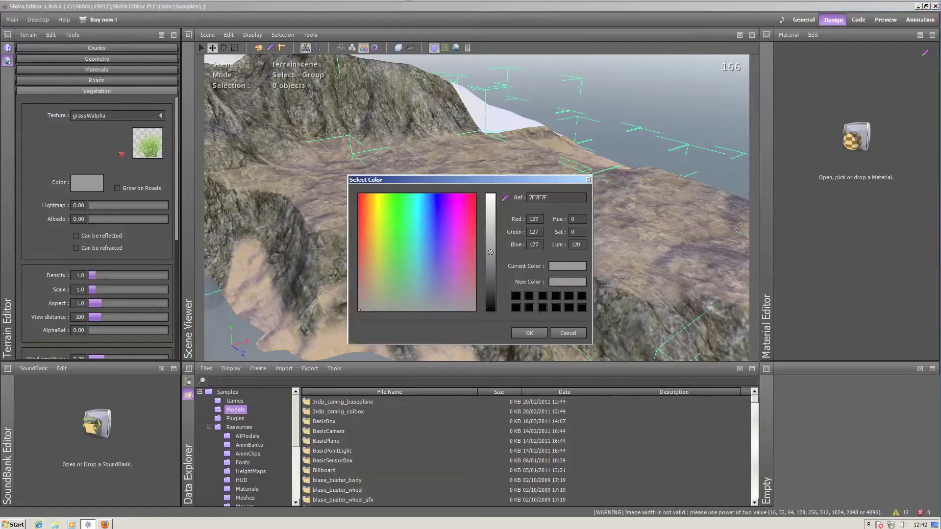
{"action": "mouse_move", "coordinate": [398, 267]}
{"action": "left_mouse_down"}
{"action": "mouse_move", "coordinate": [394, 280]}
{"action": "mouse_move", "coordinate": [401, 265]}
{"action": "left_mouse_up"}
{"action": "left_click", "coordinate": [530, 333]}
Step: Set the grass layer's Height Max to 55, Height Max Soft to 0.08, Slope Max Soft to 0.13 and Slope Influence to 0.00
{"action": "scroll", "coordinate": [97, 227], "scroll_direction": "down", "scroll_amount": 3}
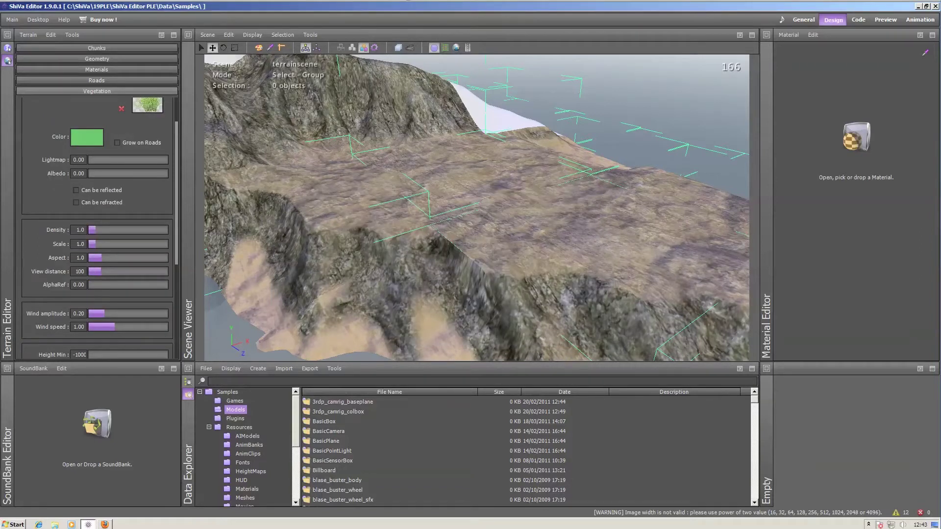
{"action": "left_click_drag", "start_coordinate": [117, 160], "coordinate": [89, 160]}
{"action": "scroll", "coordinate": [97, 220], "scroll_direction": "down", "scroll_amount": 3}
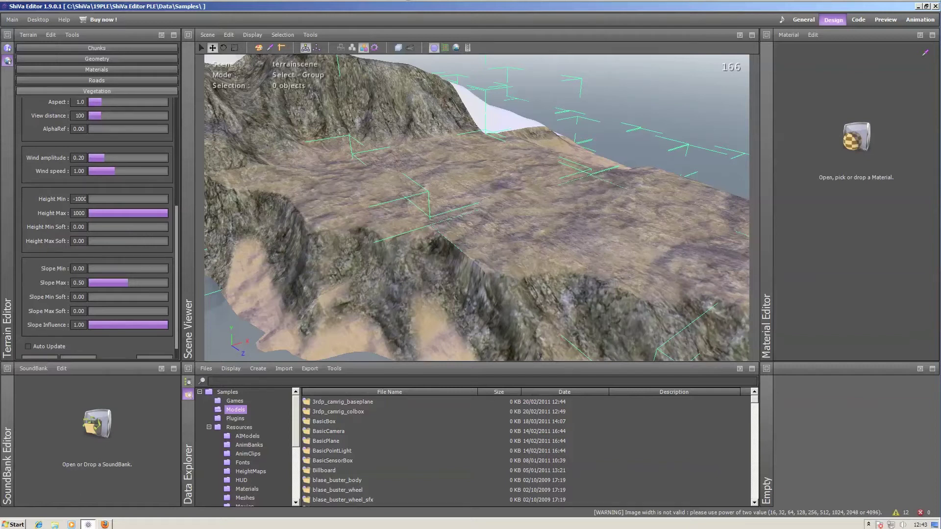
{"action": "scroll", "coordinate": [97, 228], "scroll_direction": "down", "scroll_amount": 1}
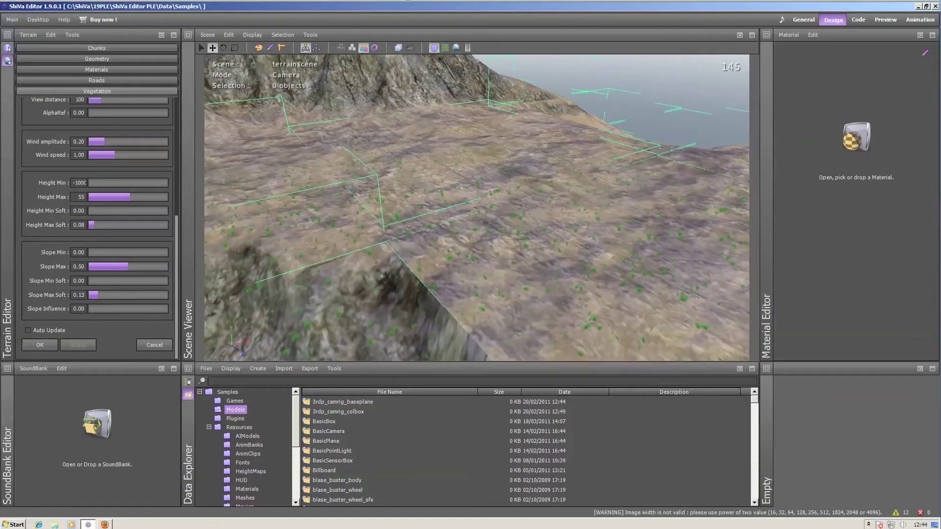
Step: Let the grass be reflected and refracted, set its Density to 3.0 and Scale to 5.0, and apply the settings
{"action": "key", "text": "Up"}
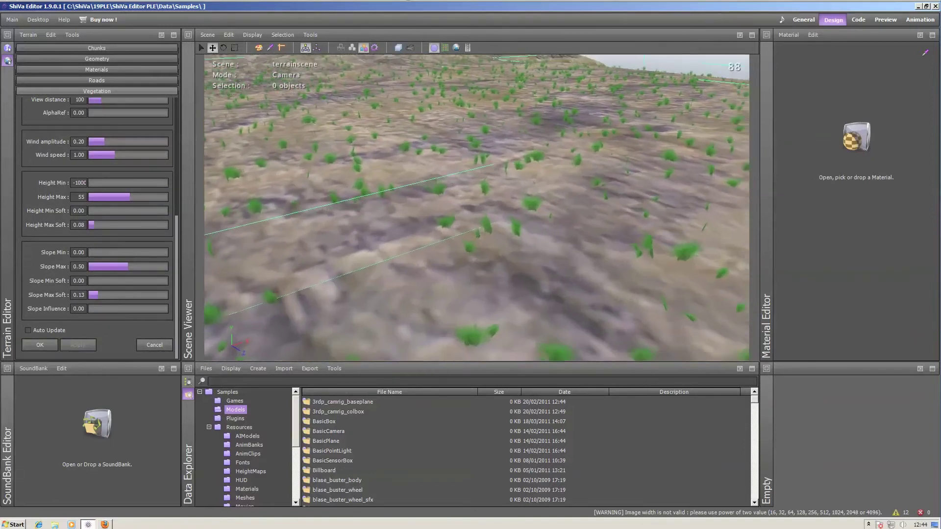
{"action": "key", "text": "Up"}
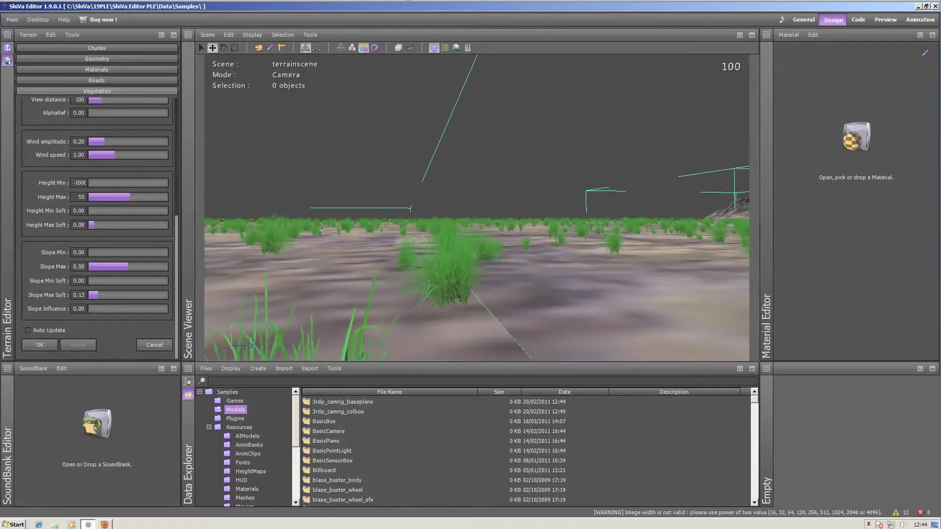
{"action": "left_click_drag", "start_coordinate": [476, 208], "coordinate": [350, 236], "text": "alt"}
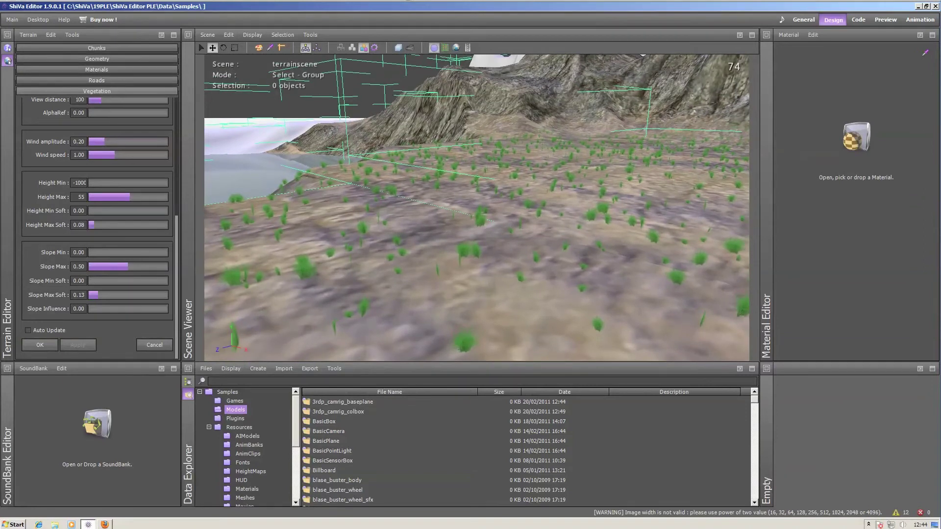
{"action": "scroll", "coordinate": [98, 227], "scroll_direction": "up", "scroll_amount": 5}
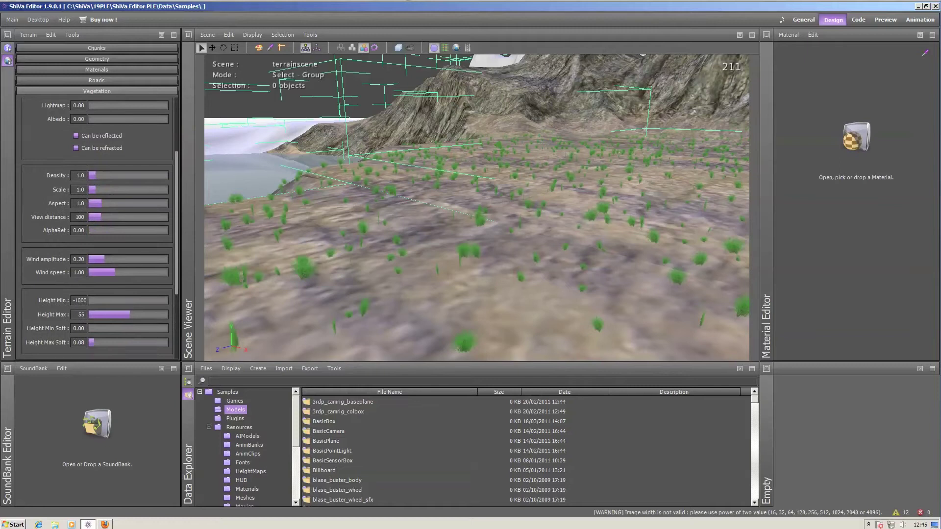
{"action": "left_click", "coordinate": [133, 175]}
{"action": "left_click_drag", "start_coordinate": [128, 176], "coordinate": [118, 176]}
{"action": "scroll", "coordinate": [109, 196], "scroll_direction": "down", "scroll_amount": 5}
{"action": "left_click", "coordinate": [78, 345]}
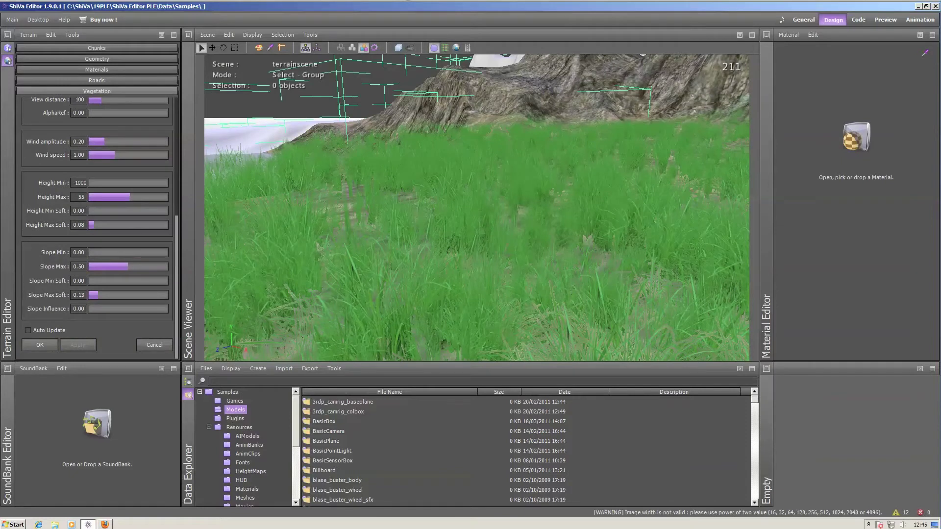
Step: Raise the grass layer's Height Min to 3 and disable its reflection and refraction
{"action": "middle_click_drag", "start_coordinate": [477, 208], "coordinate": [544, 216]}
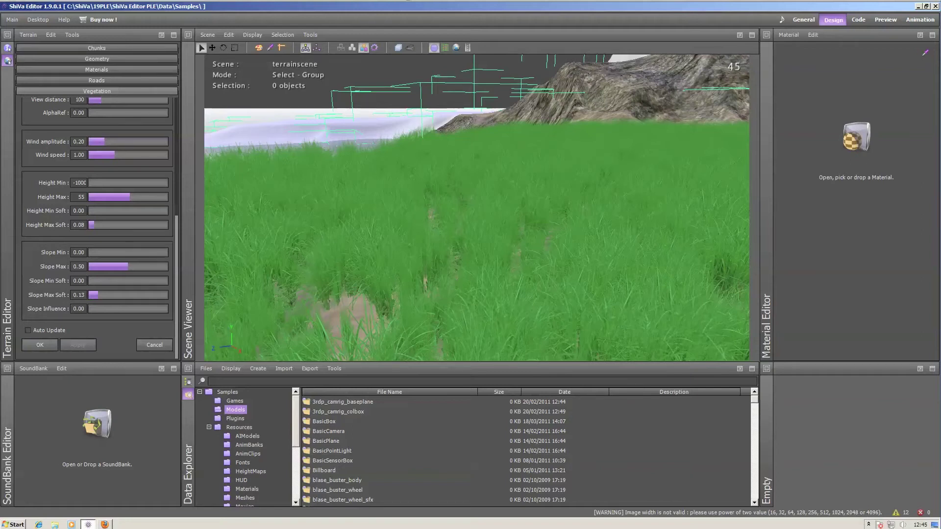
{"action": "left_click_drag", "start_coordinate": [441, 221], "coordinate": [511, 221], "text": "alt"}
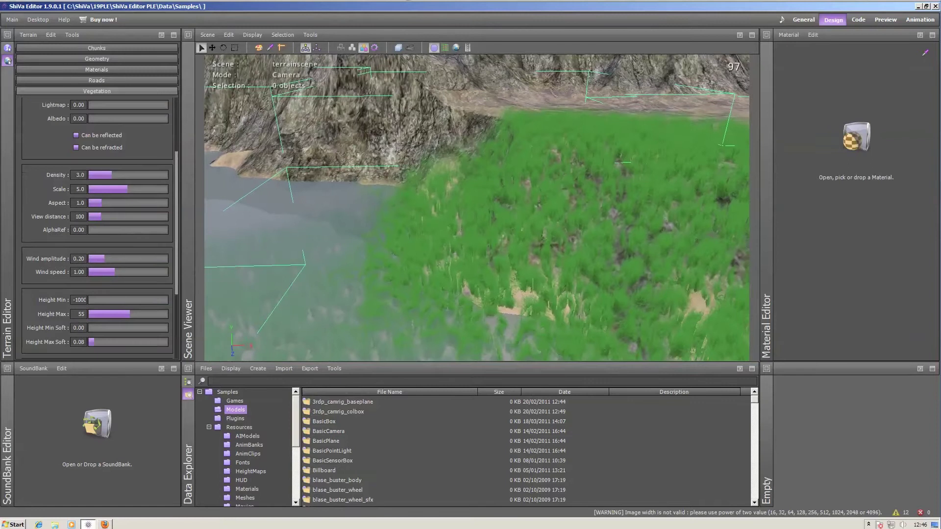
{"action": "mouse_move", "coordinate": [478, 208]}
{"action": "left_mouse_down", "text": "alt"}
{"action": "mouse_move", "coordinate": [448, 179]}
{"action": "mouse_move", "coordinate": [485, 233]}
{"action": "mouse_move", "coordinate": [474, 171]}
{"action": "mouse_move", "coordinate": [495, 211]}
{"action": "left_mouse_up", "text": "alt"}
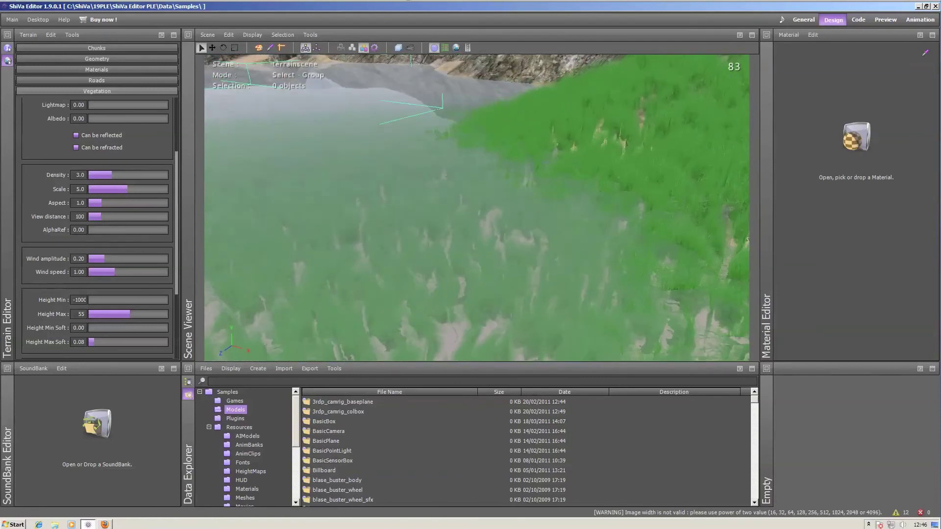
{"action": "scroll", "coordinate": [97, 228], "scroll_direction": "down", "scroll_amount": 3}
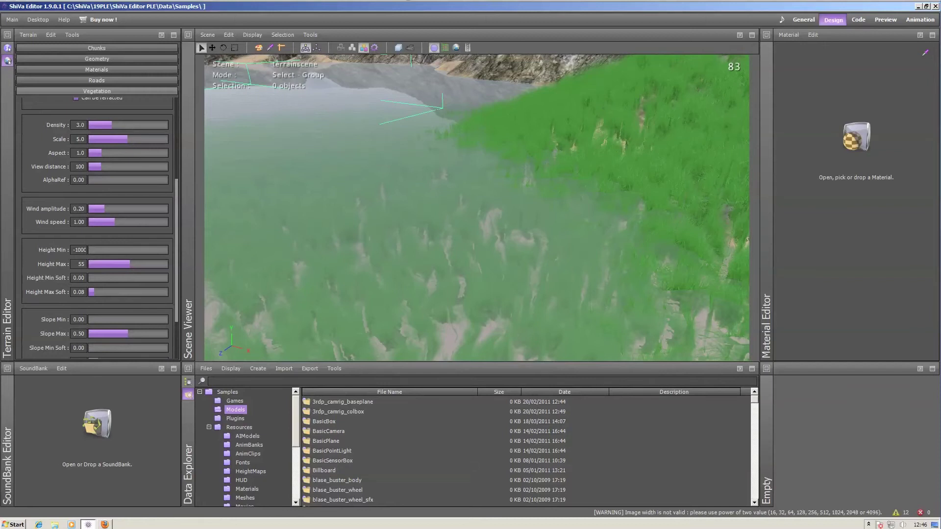
{"action": "left_click_drag", "start_coordinate": [127, 249], "coordinate": [127, 250]}
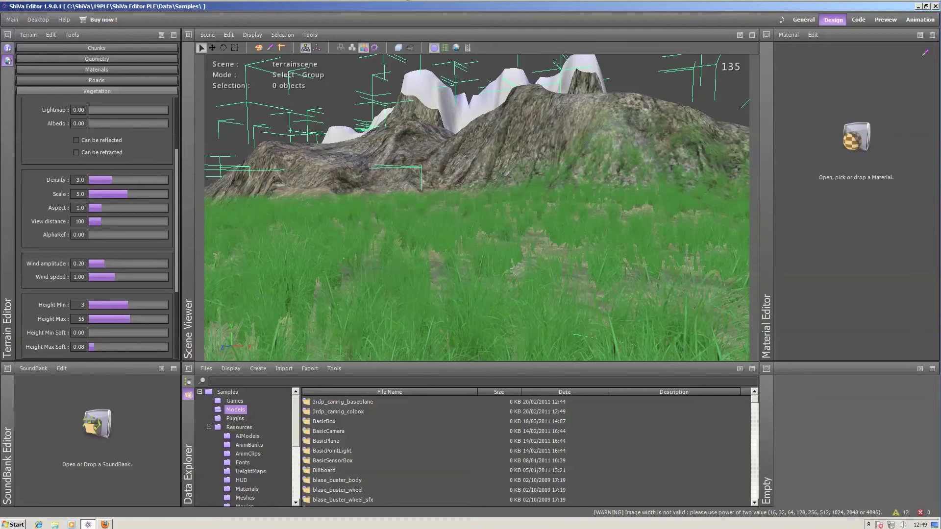
Step: Set the grass's Aspect to 2.1, View distance to 108, Height Max Soft to 0.00, Slope Max to 0.03 and Slope Max Soft to 0.05
{"action": "mouse_move", "coordinate": [101, 208]}
{"action": "left_mouse_down"}
{"action": "mouse_move", "coordinate": [119, 208]}
{"action": "mouse_move", "coordinate": [96, 222]}
{"action": "left_mouse_up"}
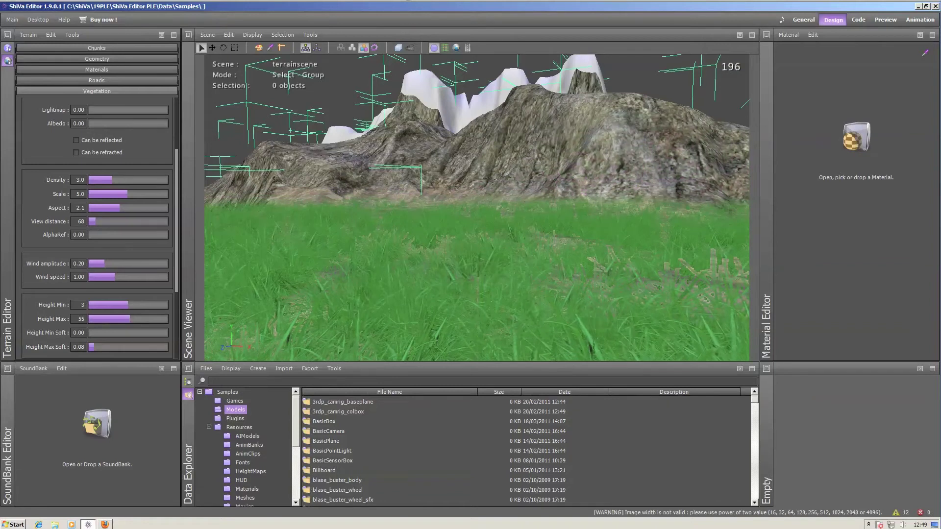
{"action": "middle_click_drag", "start_coordinate": [477, 208], "coordinate": [451, 211]}
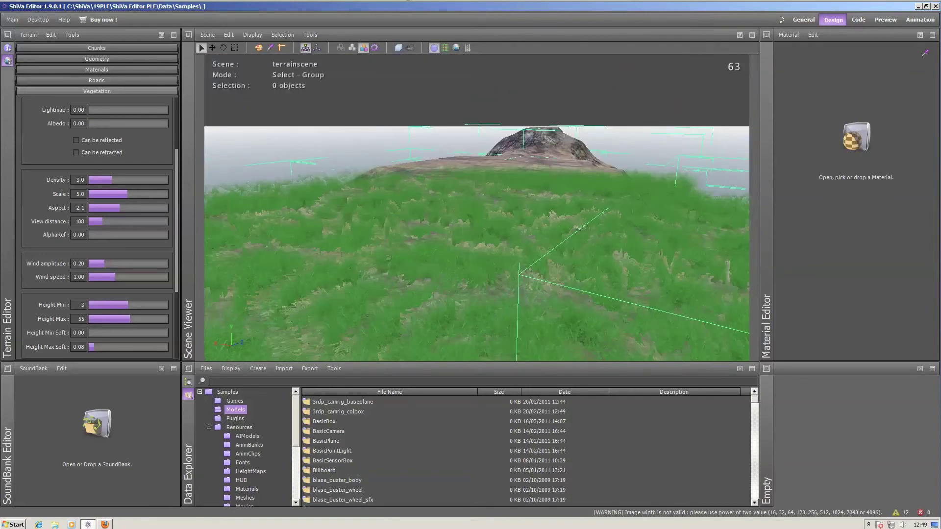
{"action": "middle_click_drag", "start_coordinate": [476, 207], "coordinate": [623, 208]}
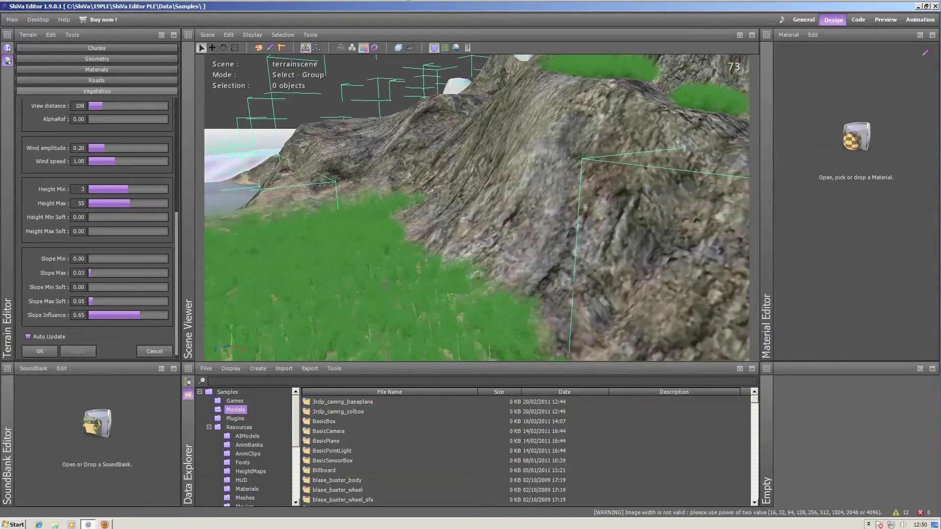
Step: Apply Slope Influence values of 0.32, 0.52, 0.05 and a slightly higher one to the grass layer in turn
{"action": "left_click", "coordinate": [113, 315]}
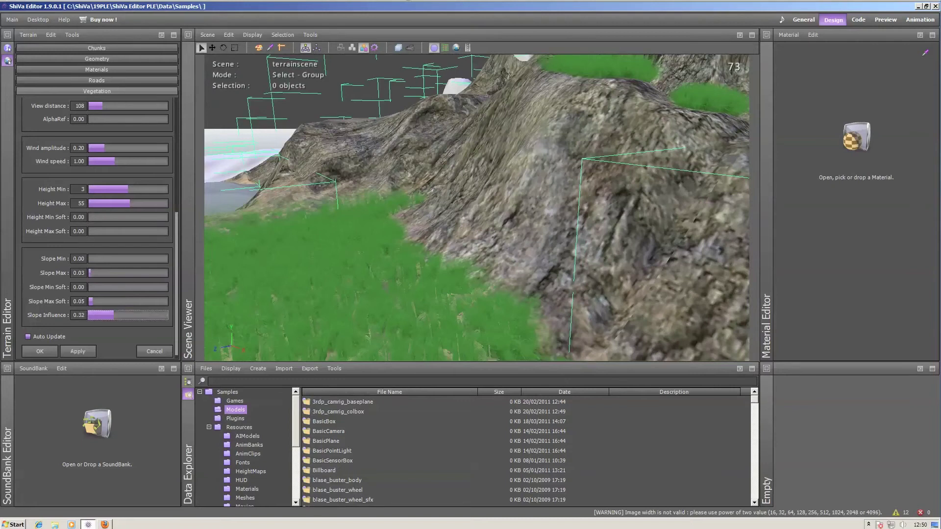
{"action": "left_click", "coordinate": [78, 351]}
{"action": "left_click", "coordinate": [129, 315]}
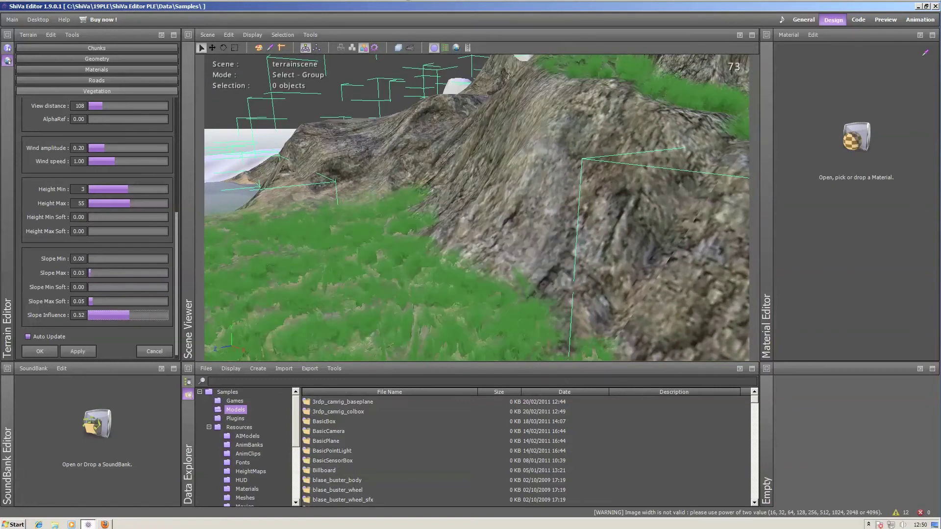
{"action": "left_click", "coordinate": [77, 352]}
{"action": "left_click", "coordinate": [92, 315]}
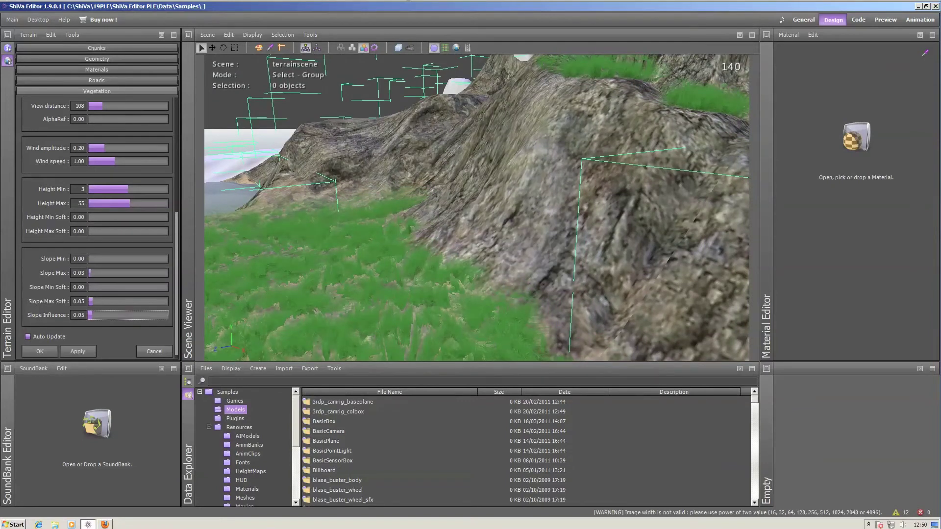
{"action": "left_click", "coordinate": [77, 351]}
{"action": "left_click", "coordinate": [102, 315]}
{"action": "left_click", "coordinate": [78, 351]}
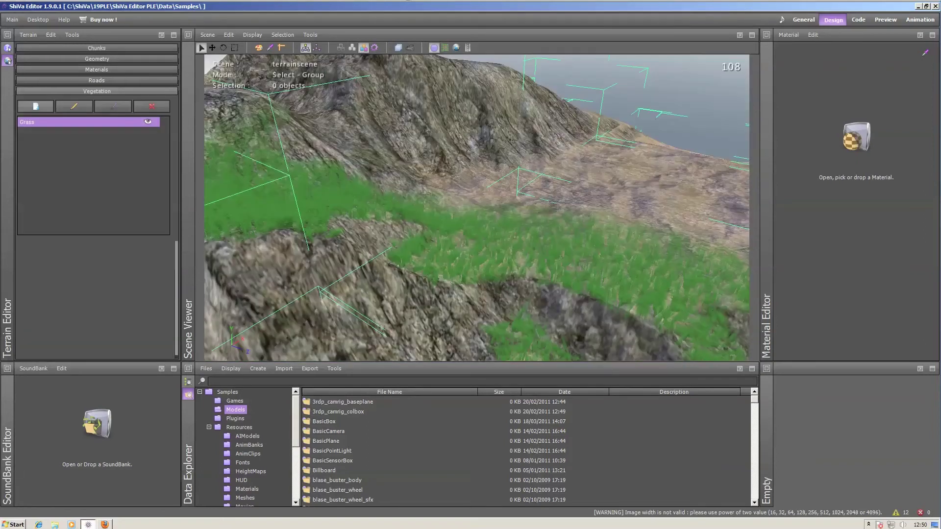
Step: Add a Custom vegetation layer with the st_barrel_wood model, using Height Min 18, Height Max 30 and Slope Max 0.68
{"action": "left_click", "coordinate": [36, 106]}
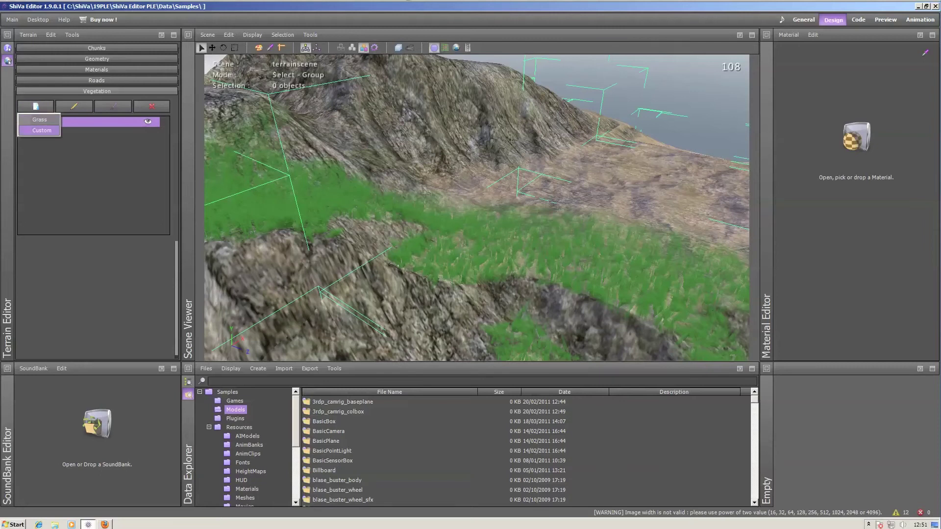
{"action": "left_click", "coordinate": [42, 130]}
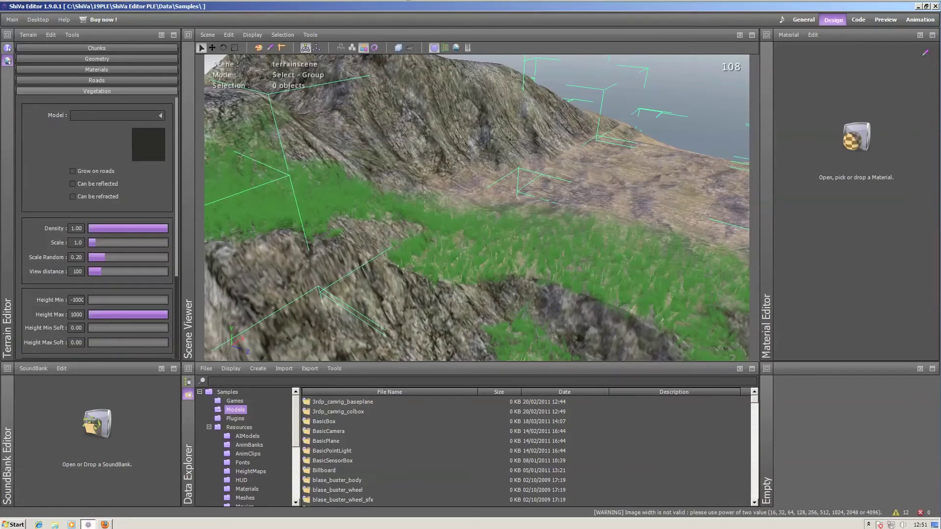
{"action": "left_click", "coordinate": [160, 115]}
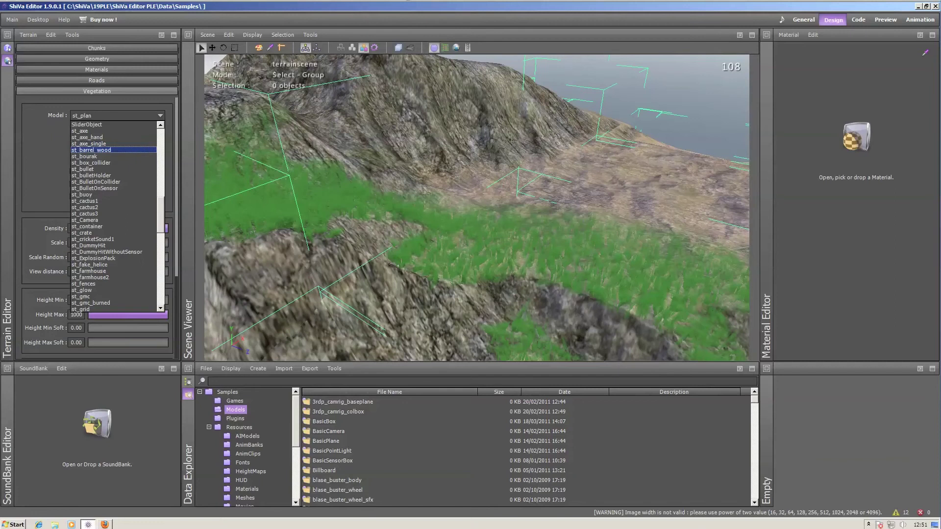
{"action": "left_click", "coordinate": [100, 150]}
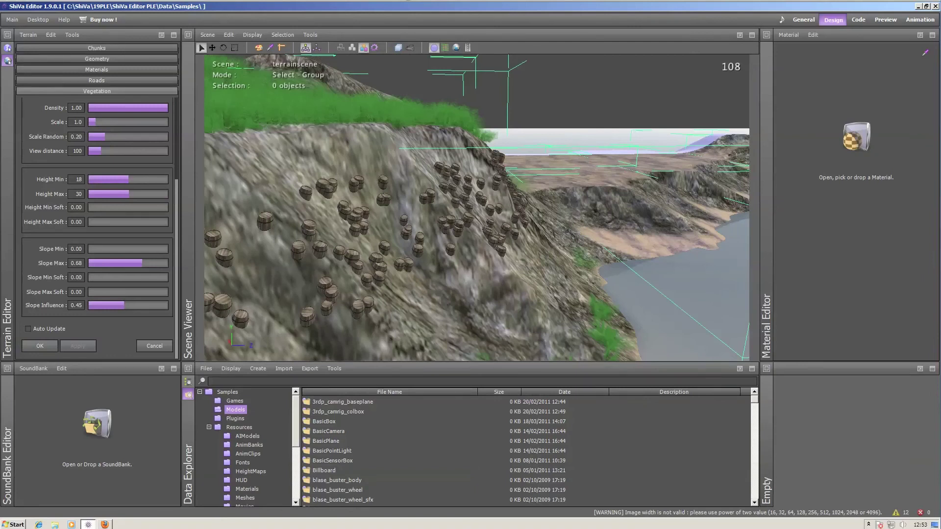
Step: Try Slope Influence values of 0.17 and 0.50 on the barrel layer, applying each
{"action": "left_click_drag", "start_coordinate": [123, 306], "coordinate": [103, 306]}
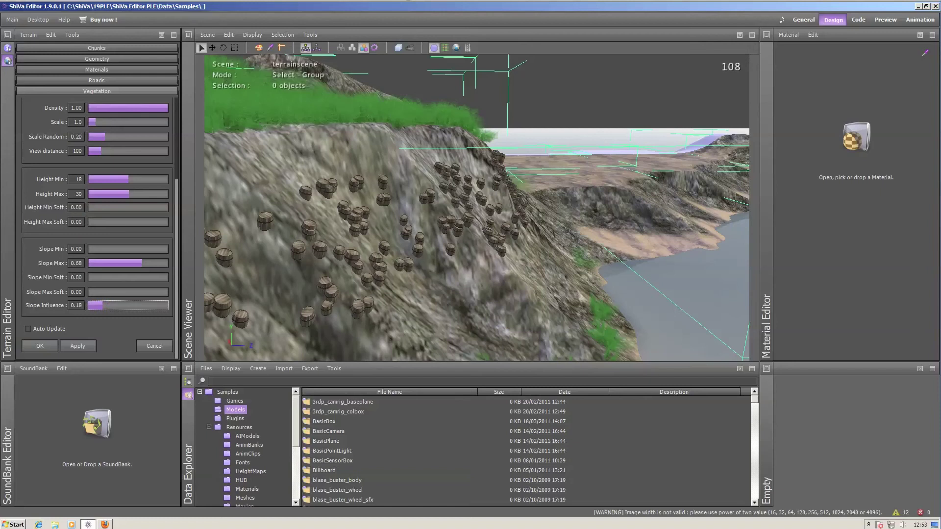
{"action": "left_click", "coordinate": [78, 345]}
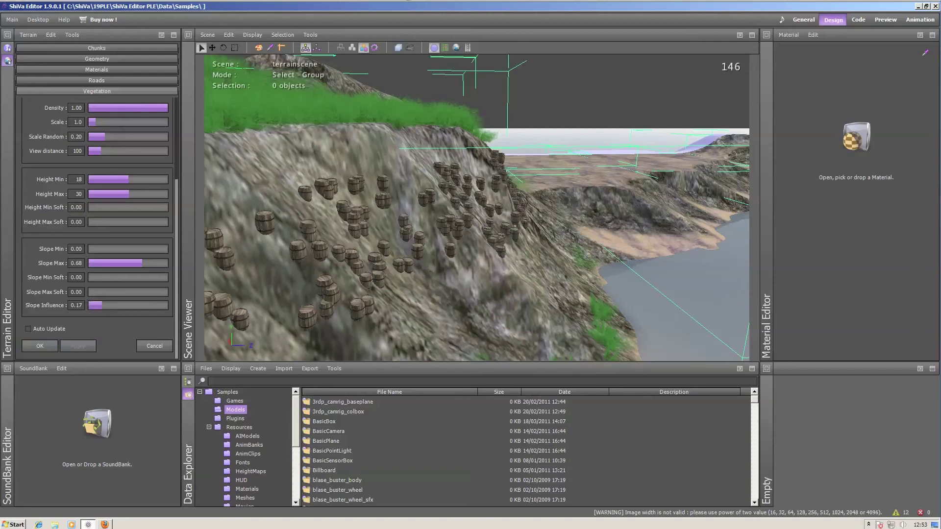
{"action": "left_click", "coordinate": [127, 305]}
{"action": "left_click", "coordinate": [77, 345]}
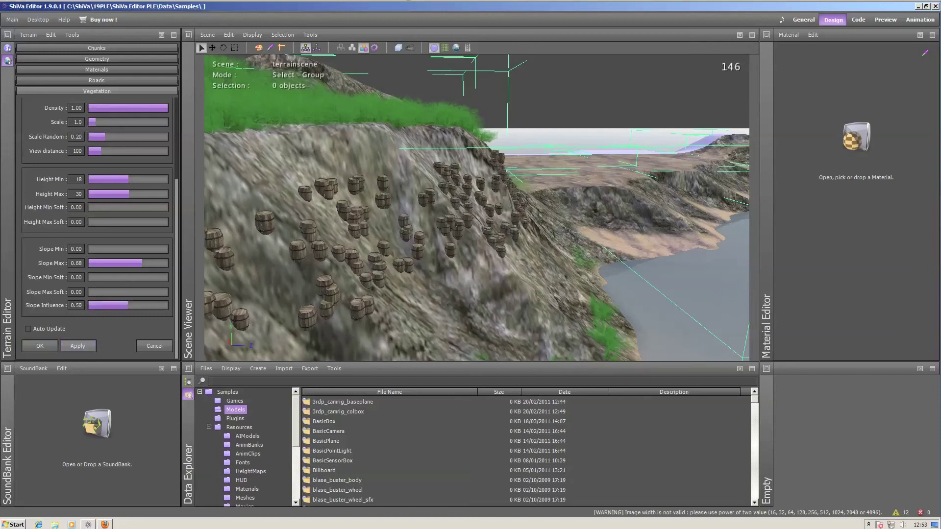
Step: Apply a Slope Max of 0.21 and a Slope Influence of 0.17 to the barrel layer
{"action": "left_click", "coordinate": [105, 263]}
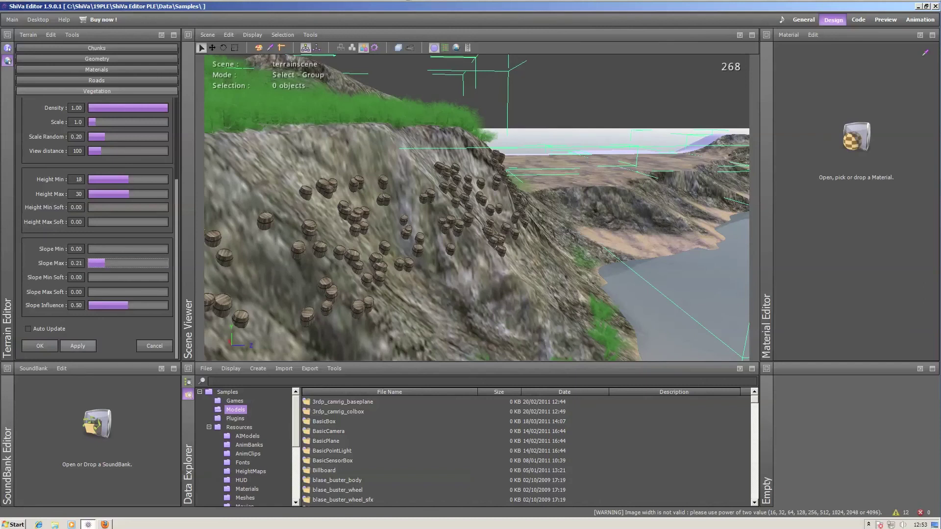
{"action": "left_click", "coordinate": [77, 345]}
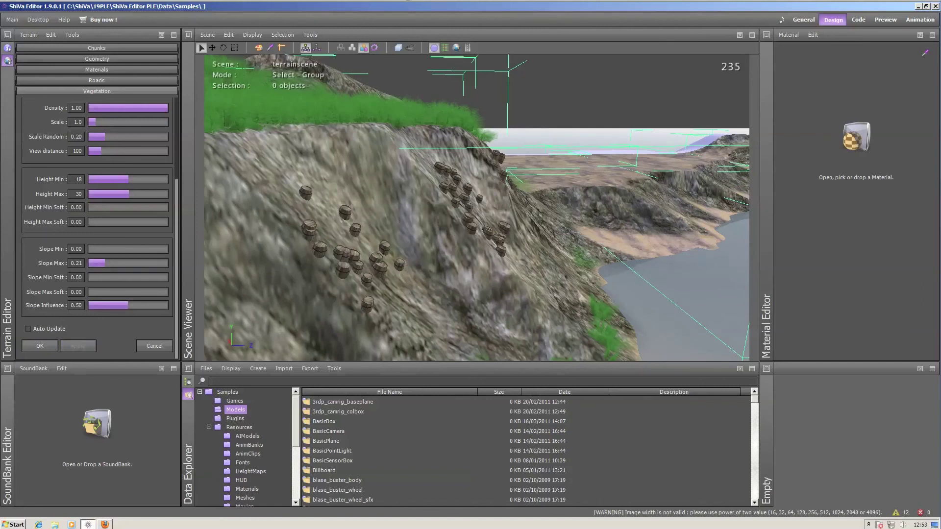
{"action": "left_click", "coordinate": [107, 305]}
{"action": "left_click", "coordinate": [78, 346]}
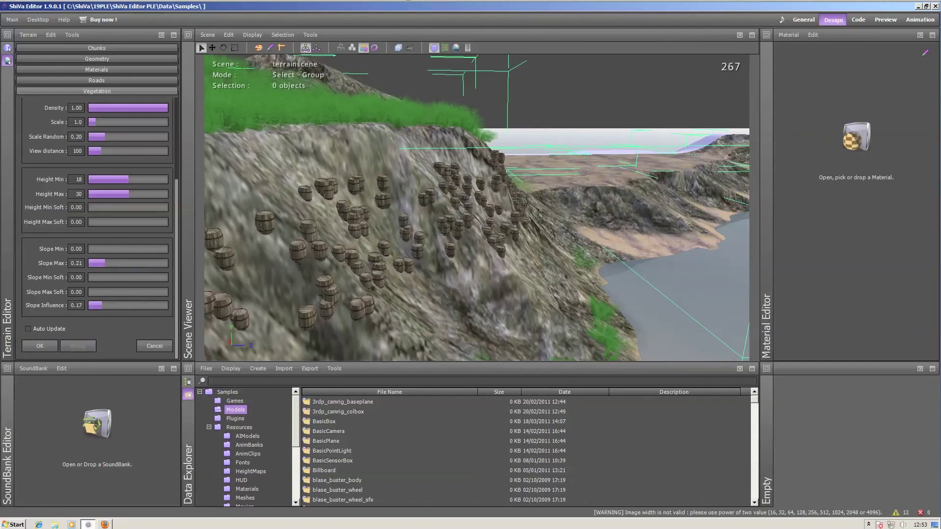
{"action": "scroll", "coordinate": [98, 338], "scroll_direction": "up", "scroll_amount": 5}
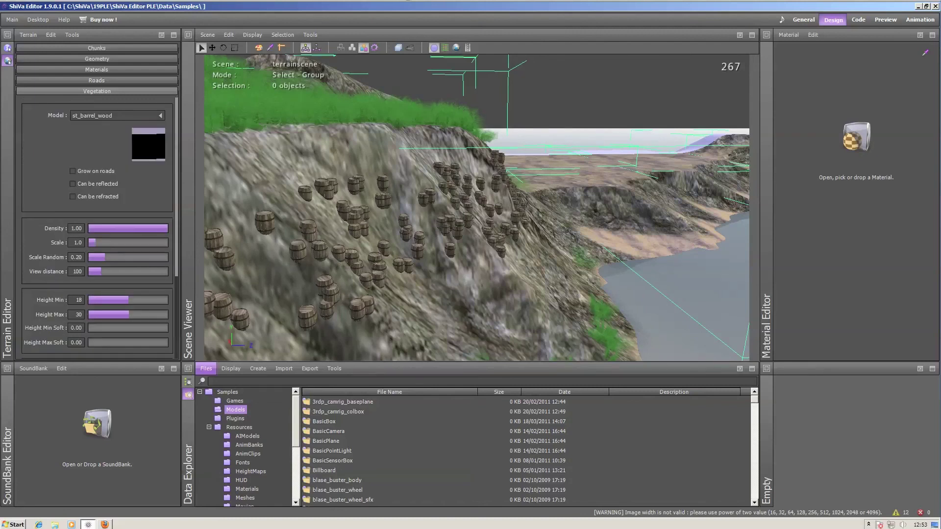